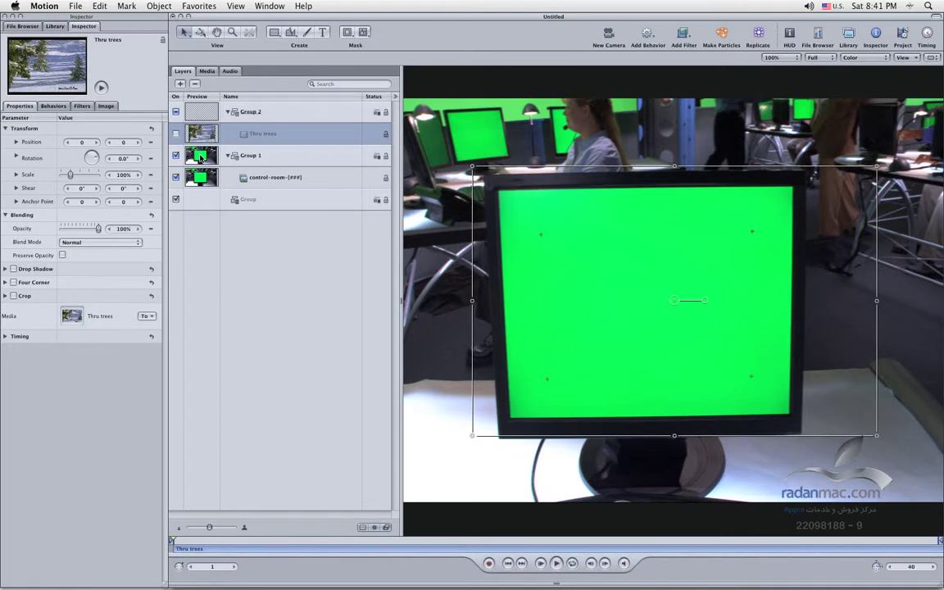
Turn on the Thru trees layer and reposition it over the large green monitor
{"action": "left_click", "coordinate": [176, 133]}
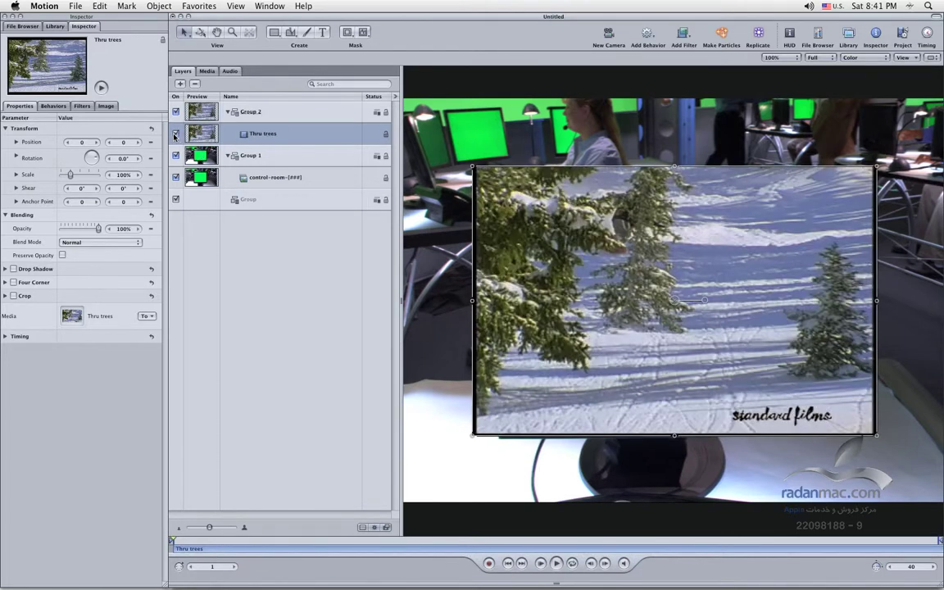
{"action": "left_click_drag", "start_coordinate": [707, 336], "coordinate": [726, 481]}
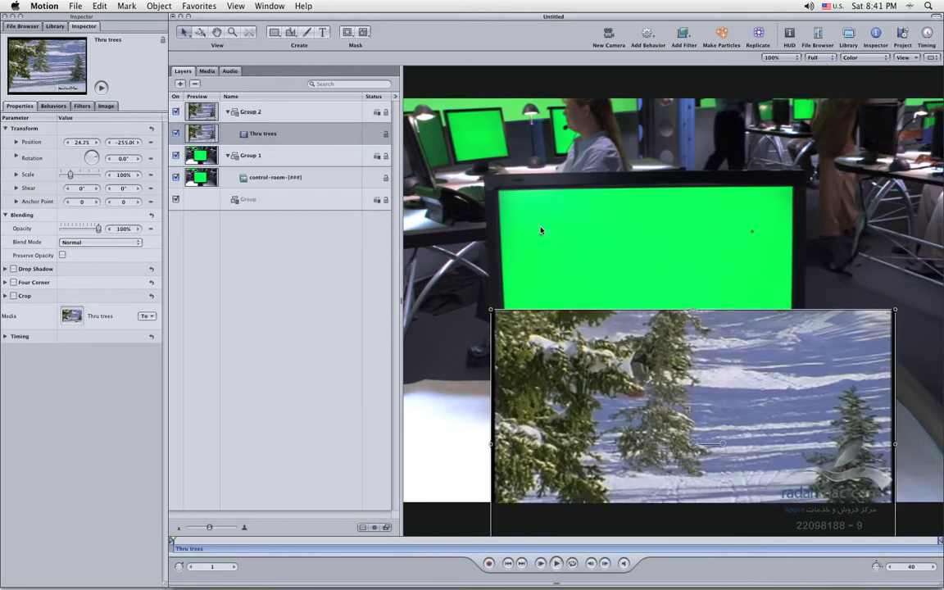
{"action": "left_click_drag", "start_coordinate": [669, 369], "coordinate": [633, 222]}
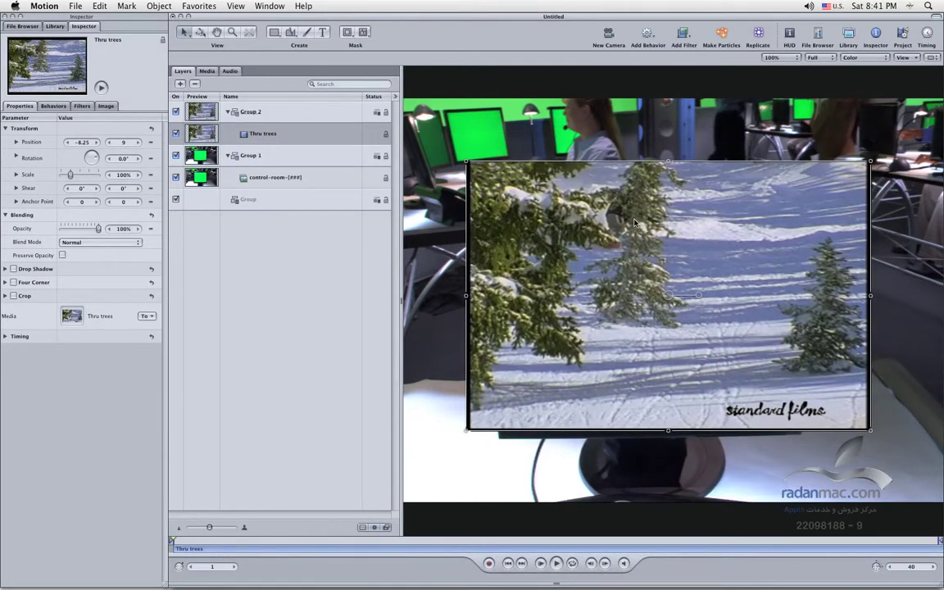
Shift the Thru trees clip slightly, add a Match Move motion tracking behavior to it, and hide the Thru trees layer
{"action": "left_click", "coordinate": [269, 178]}
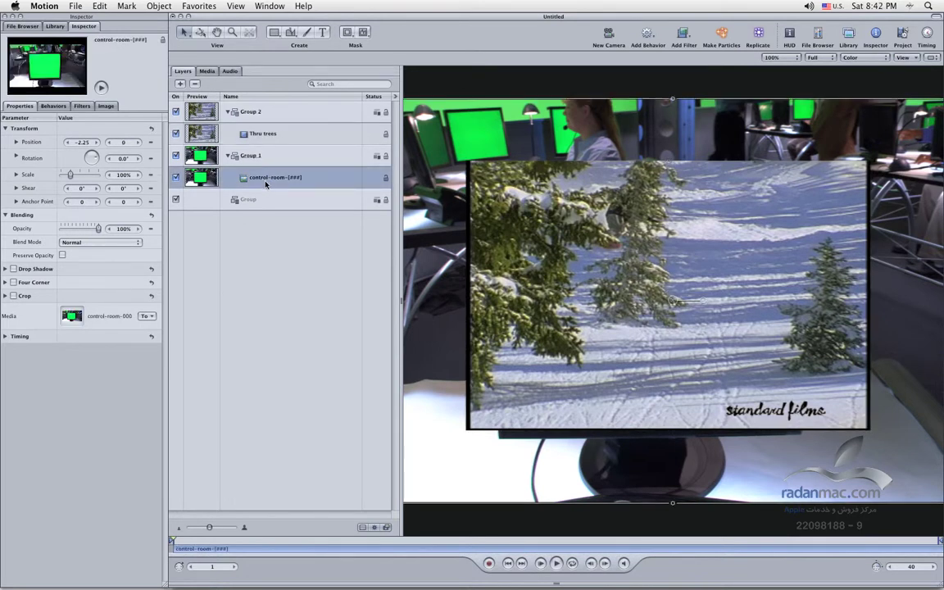
{"action": "left_click", "coordinate": [54, 105]}
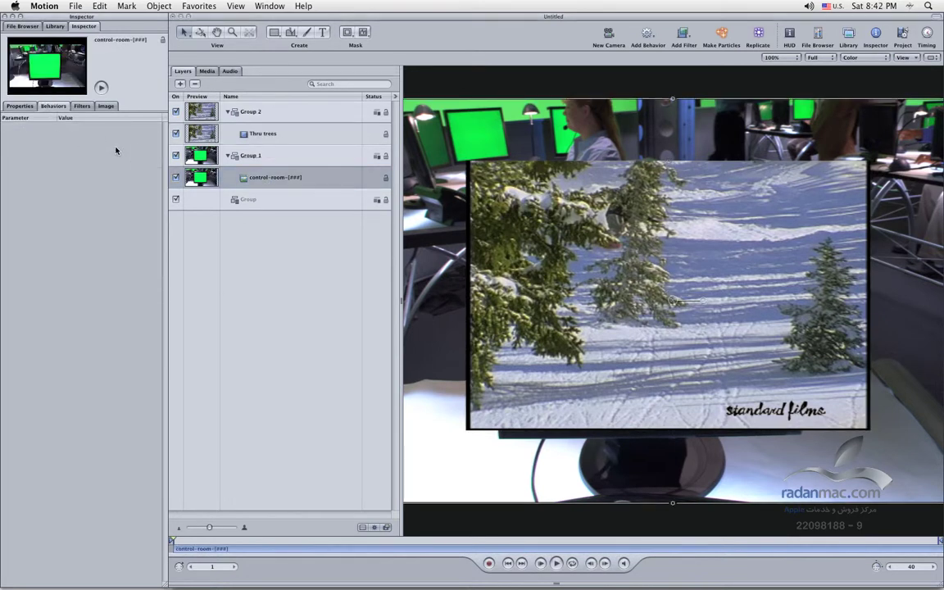
{"action": "left_click", "coordinate": [267, 135]}
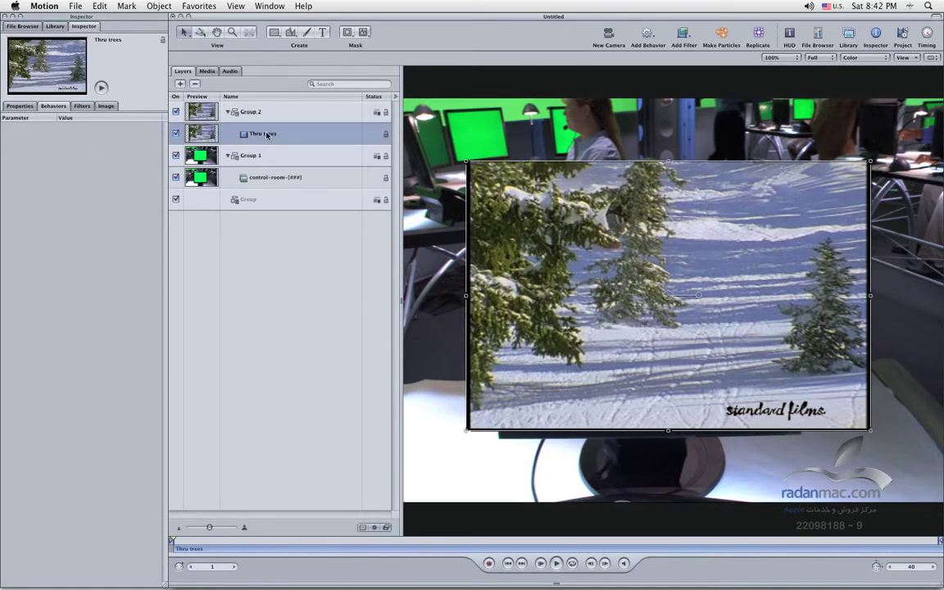
{"action": "left_click_drag", "start_coordinate": [561, 178], "coordinate": [605, 213]}
{"action": "left_click", "coordinate": [648, 36]}
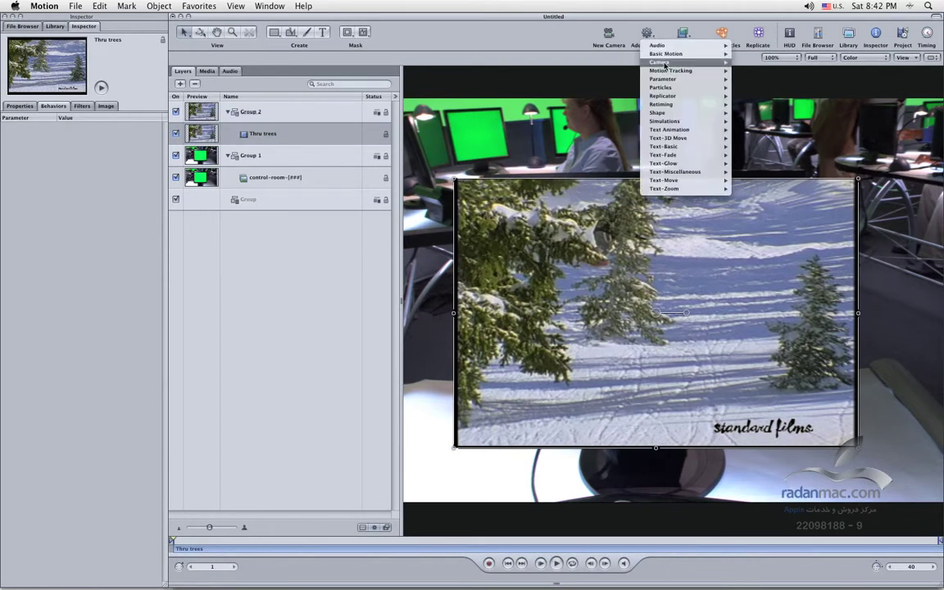
{"action": "left_click", "coordinate": [757, 84]}
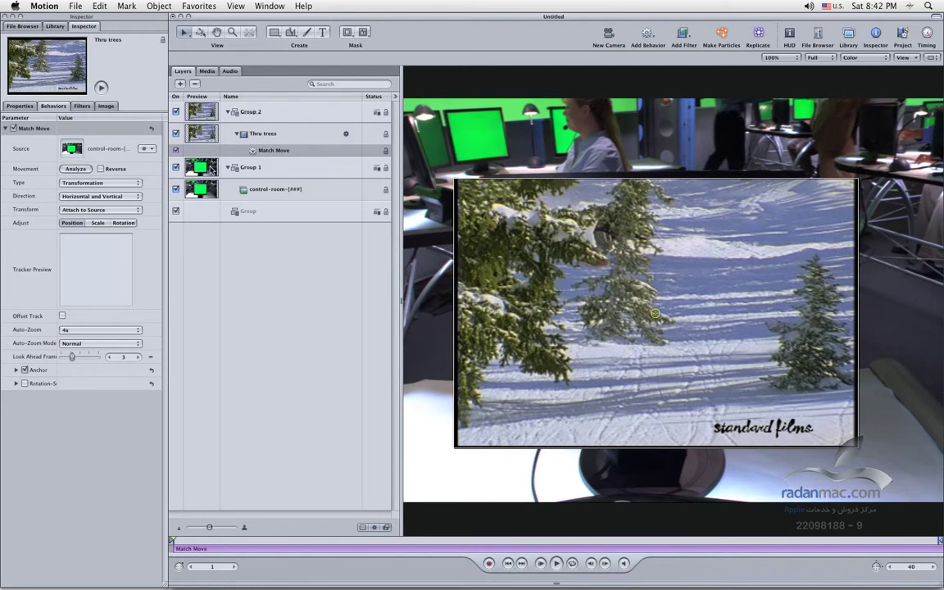
{"action": "left_click", "coordinate": [175, 134]}
{"action": "left_click", "coordinate": [184, 152]}
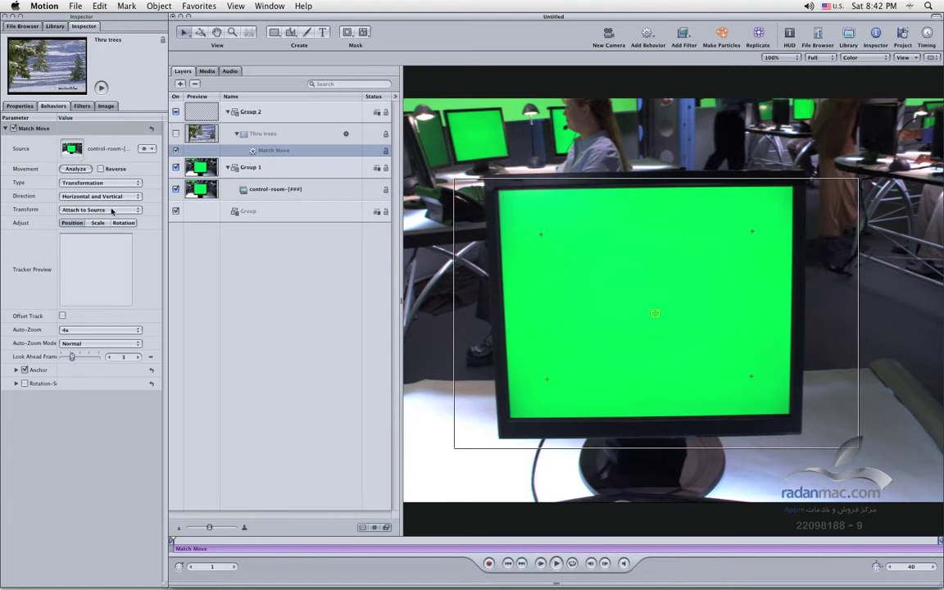
{"action": "left_click", "coordinate": [123, 223]}
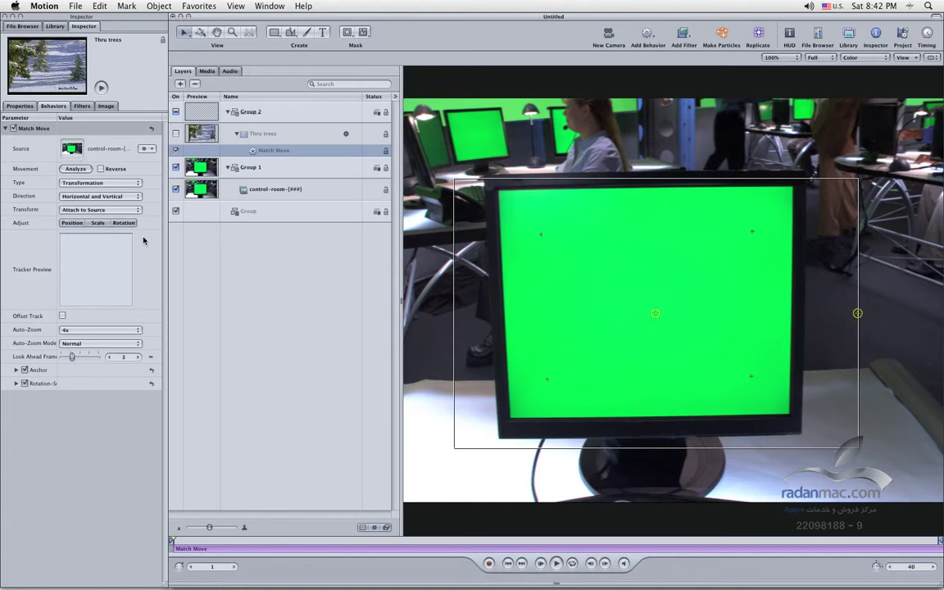
{"action": "left_click", "coordinate": [99, 182]}
{"action": "left_click", "coordinate": [102, 191]}
{"action": "left_click_drag", "start_coordinate": [655, 314], "coordinate": [515, 240]}
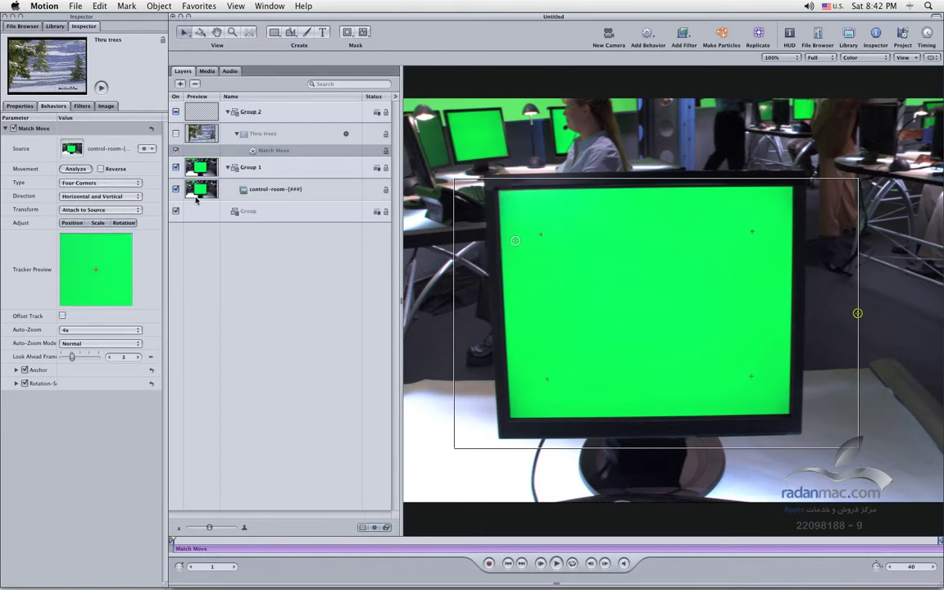
{"action": "left_click", "coordinate": [151, 128]}
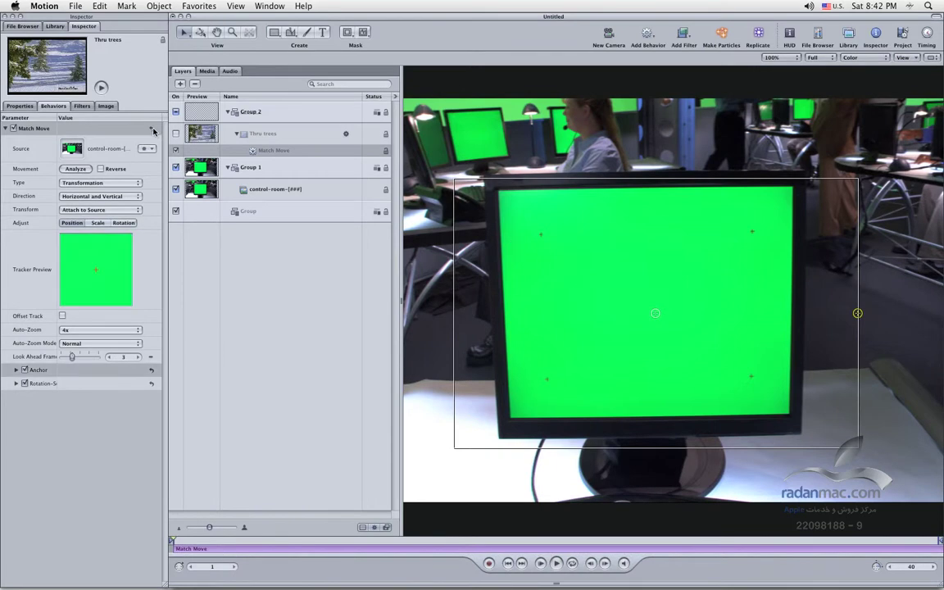
Set the Match Move type to Four Corners and place its four trackers on the cross marks of the large green monitor
{"action": "left_click", "coordinate": [100, 182]}
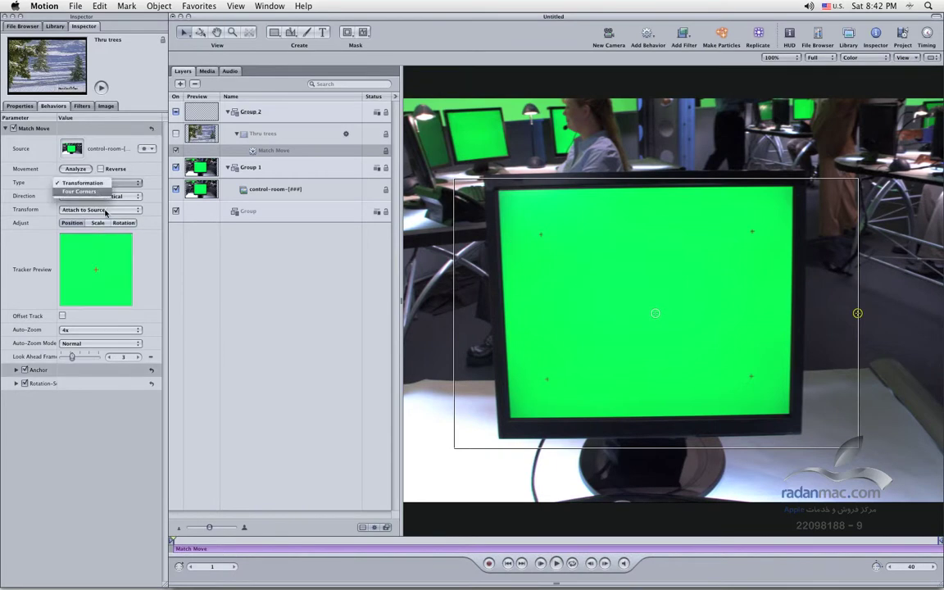
{"action": "left_click", "coordinate": [96, 192]}
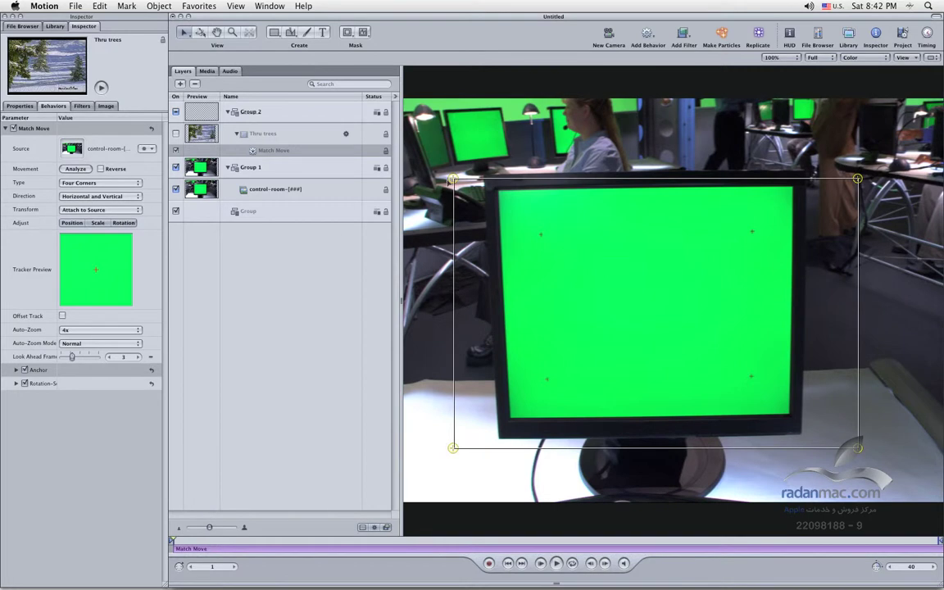
{"action": "left_click_drag", "start_coordinate": [453, 178], "coordinate": [541, 235]}
{"action": "left_click_drag", "start_coordinate": [857, 178], "coordinate": [752, 231]}
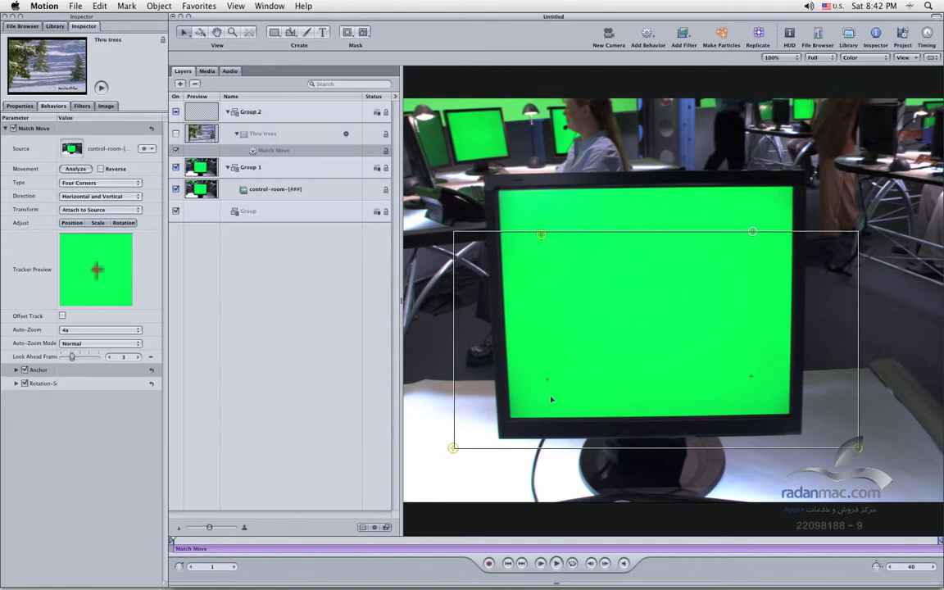
{"action": "left_click_drag", "start_coordinate": [453, 448], "coordinate": [546, 379]}
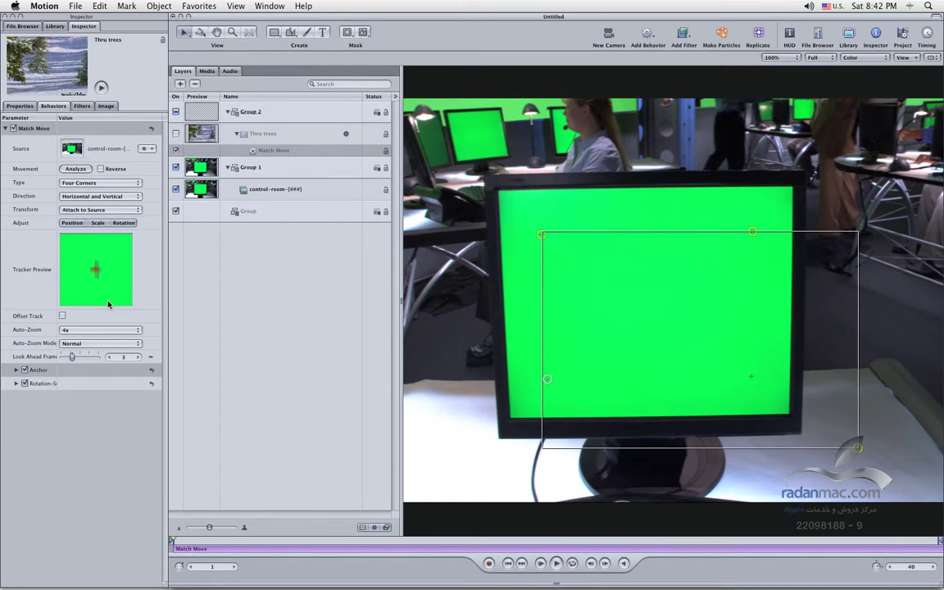
{"action": "left_click_drag", "start_coordinate": [750, 379], "coordinate": [750, 375]}
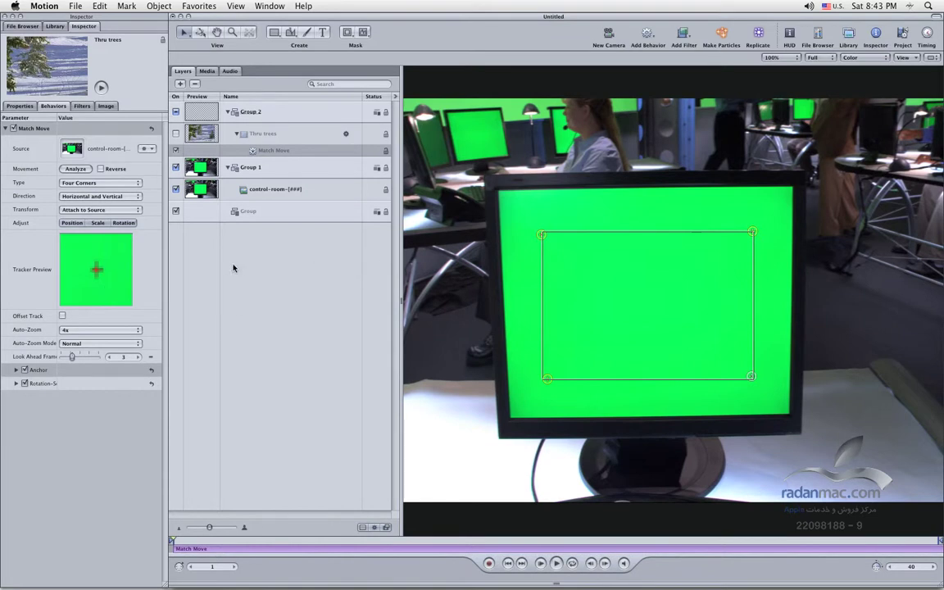
Analyze the motion of the four trackers and turn the Thru trees layer back on
{"action": "left_click", "coordinate": [82, 170]}
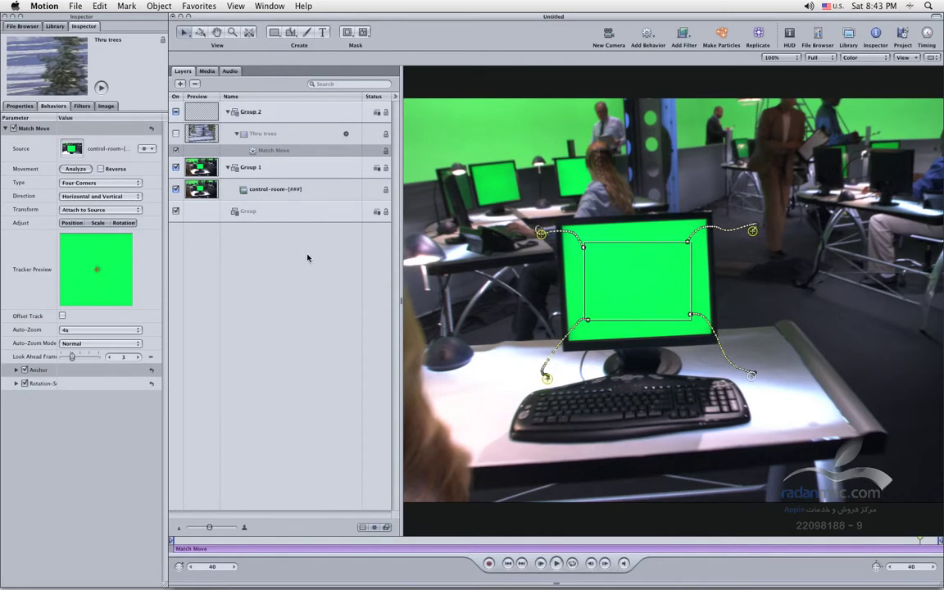
{"action": "left_click_drag", "start_coordinate": [907, 543], "coordinate": [631, 547]}
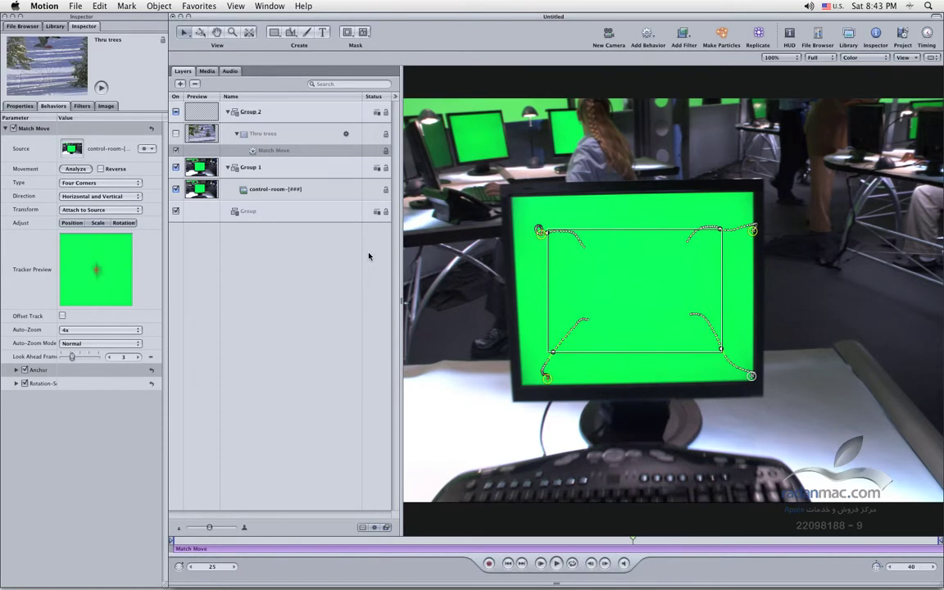
{"action": "left_click", "coordinate": [175, 133]}
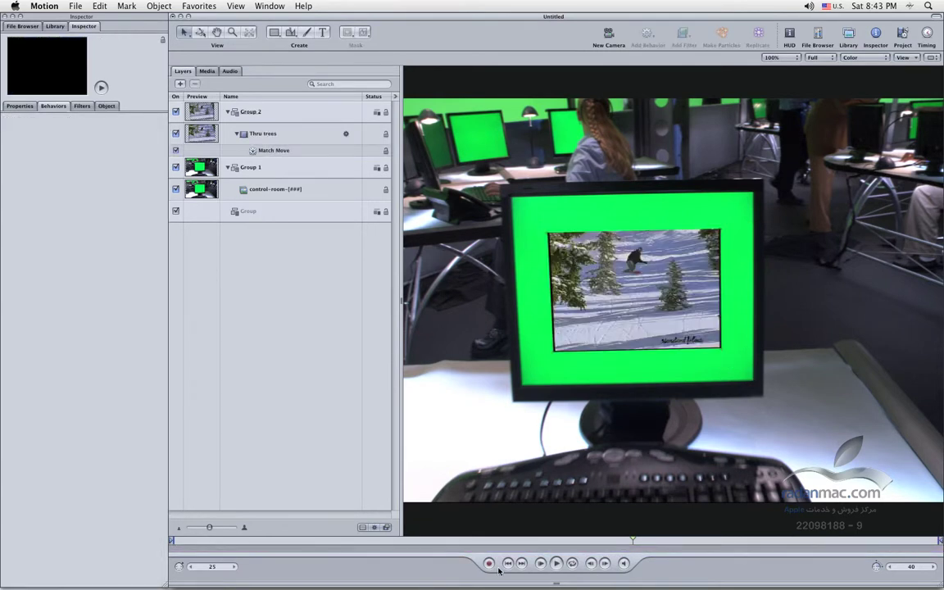
Play the composite to check how the clip follows the monitor, and return to the first frame
{"action": "left_click", "coordinate": [557, 563]}
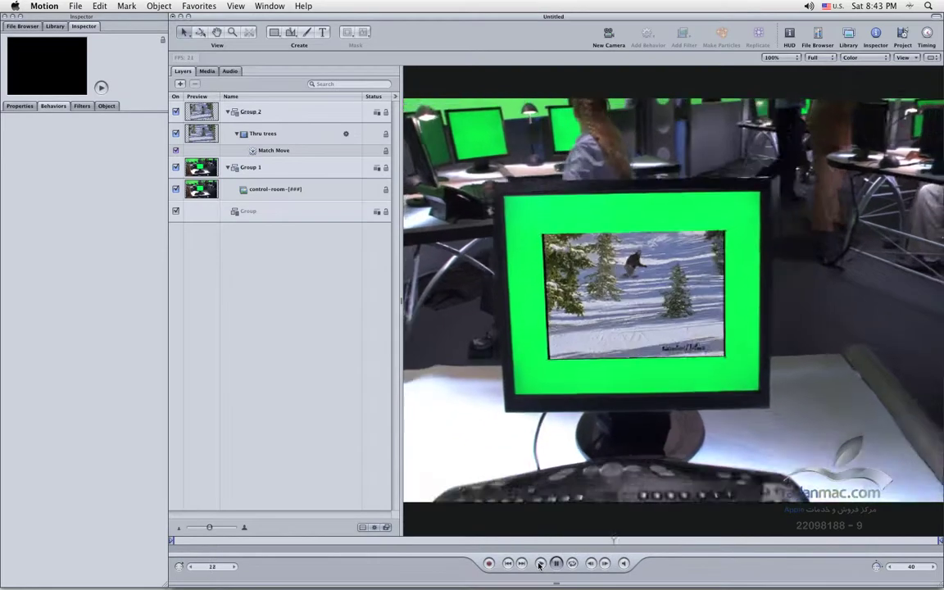
{"action": "key", "text": "space"}
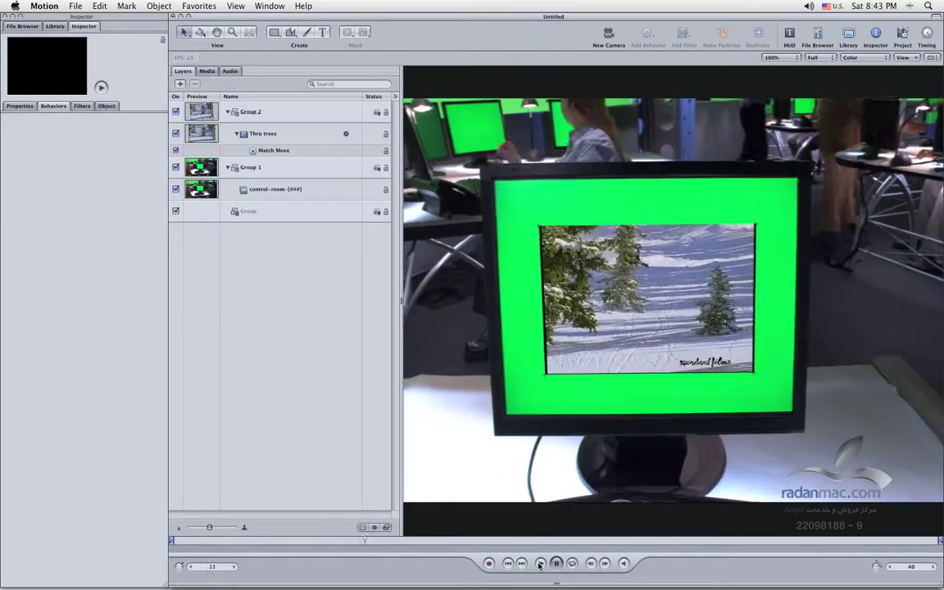
{"action": "key", "text": "space"}
{"action": "left_click", "coordinate": [508, 565]}
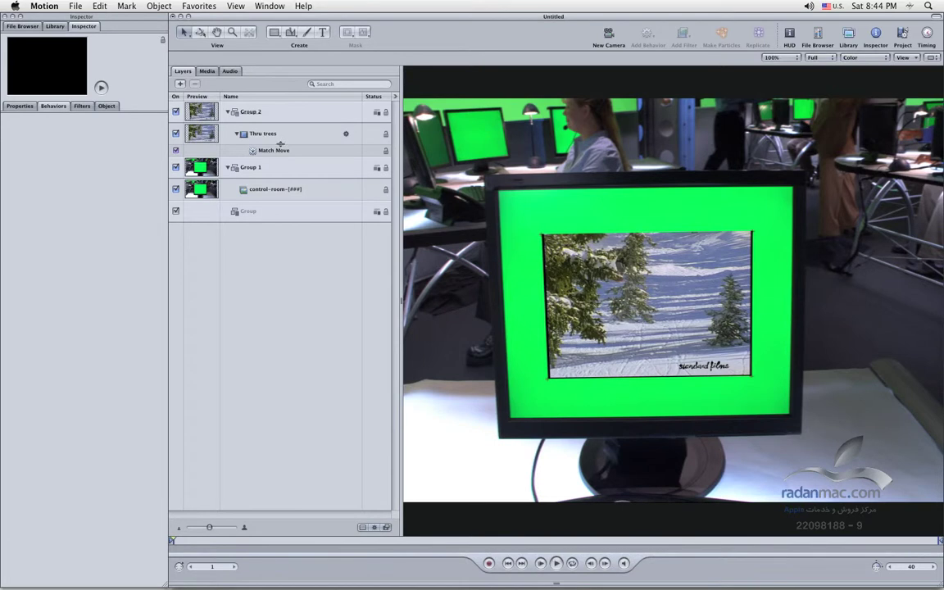
Set the Match Move behavior's Transform option to Mimic Source
{"action": "left_click", "coordinate": [277, 149]}
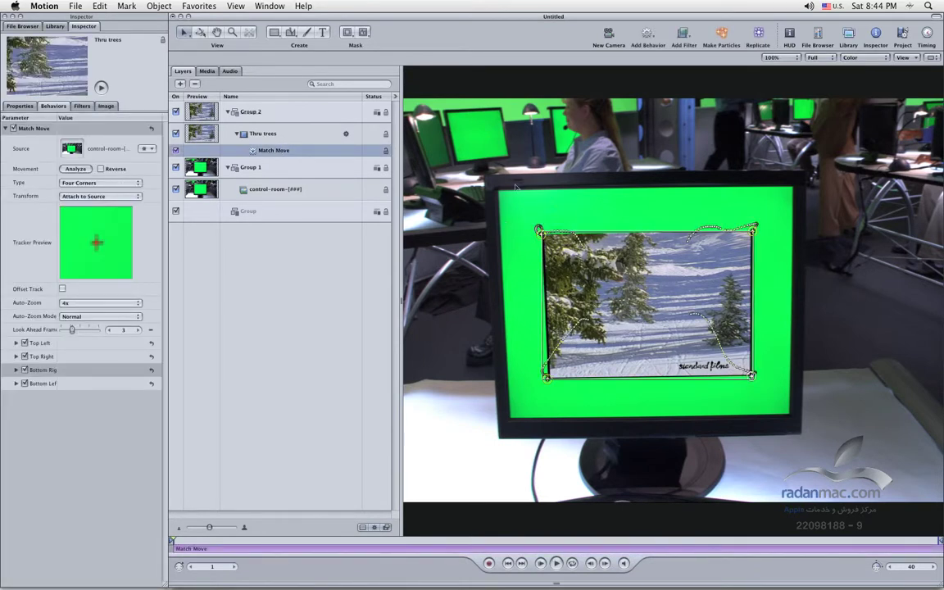
{"action": "left_click", "coordinate": [100, 197]}
{"action": "left_click", "coordinate": [95, 205]}
Distort the Thru trees clip at frame 1 so its four corners meet the corners of the monitor's green area
{"action": "left_click", "coordinate": [273, 134]}
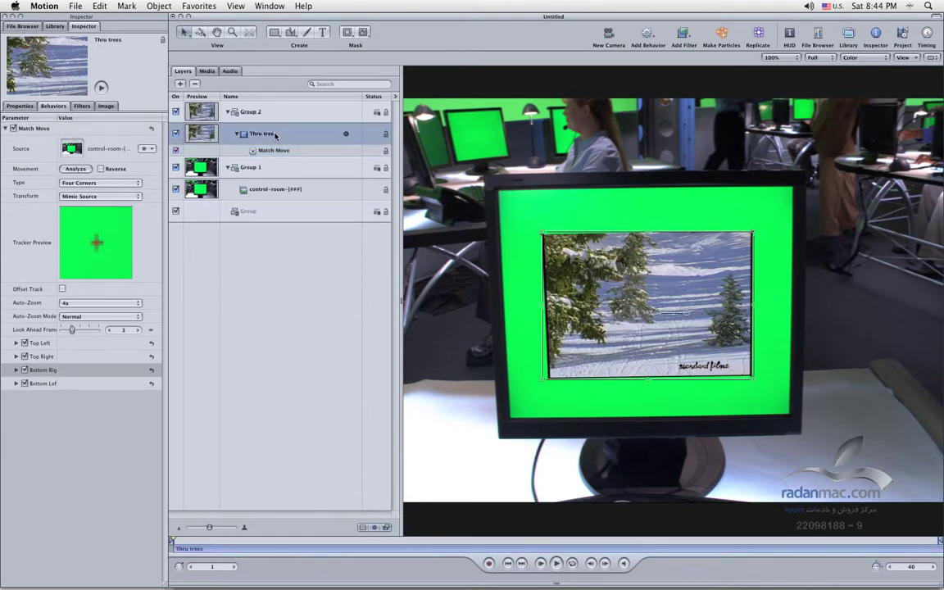
{"action": "left_click_drag", "start_coordinate": [185, 33], "coordinate": [189, 99]}
{"action": "left_click_drag", "start_coordinate": [546, 233], "coordinate": [498, 192]}
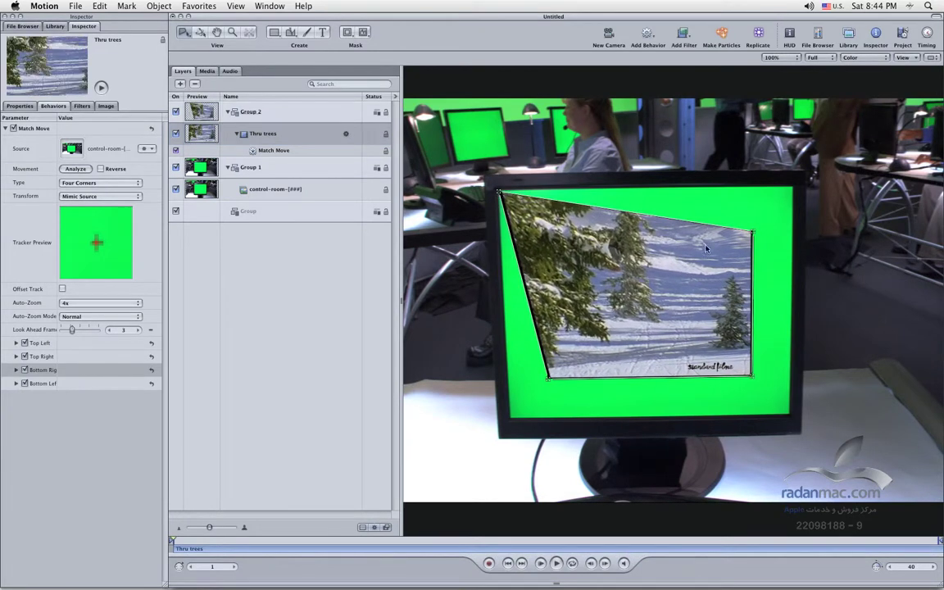
{"action": "left_click_drag", "start_coordinate": [752, 231], "coordinate": [791, 186]}
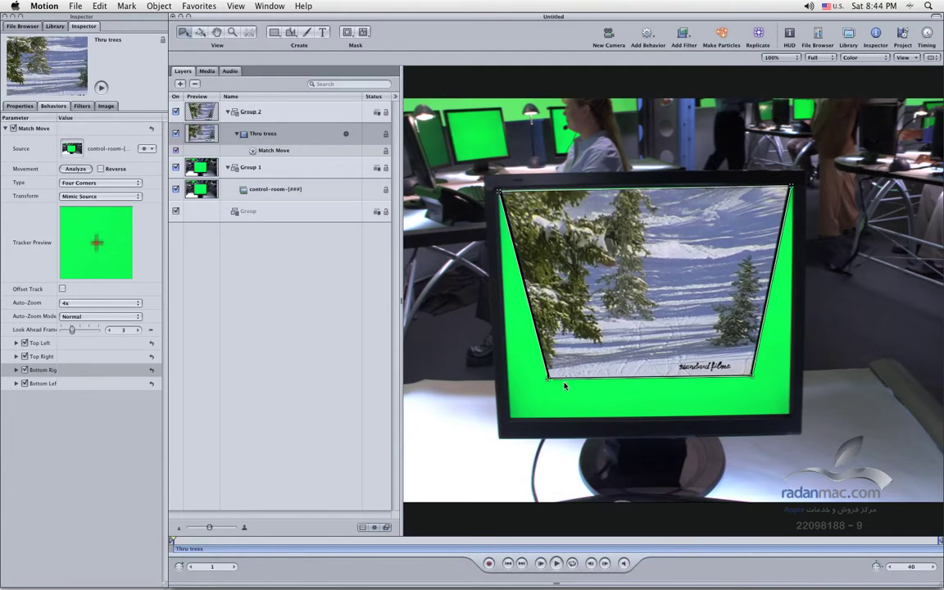
{"action": "left_click_drag", "start_coordinate": [529, 418], "coordinate": [511, 418]}
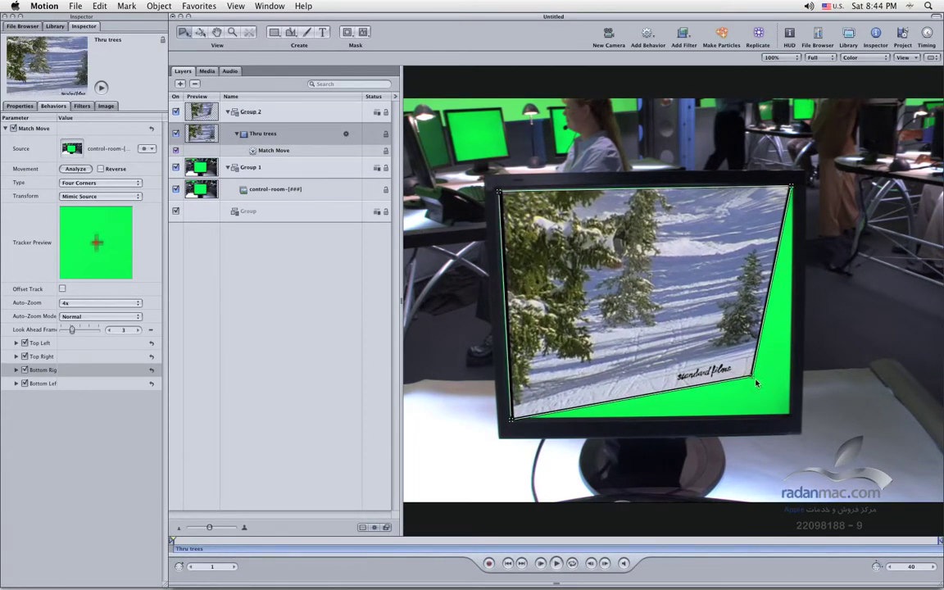
{"action": "left_click_drag", "start_coordinate": [757, 383], "coordinate": [790, 418]}
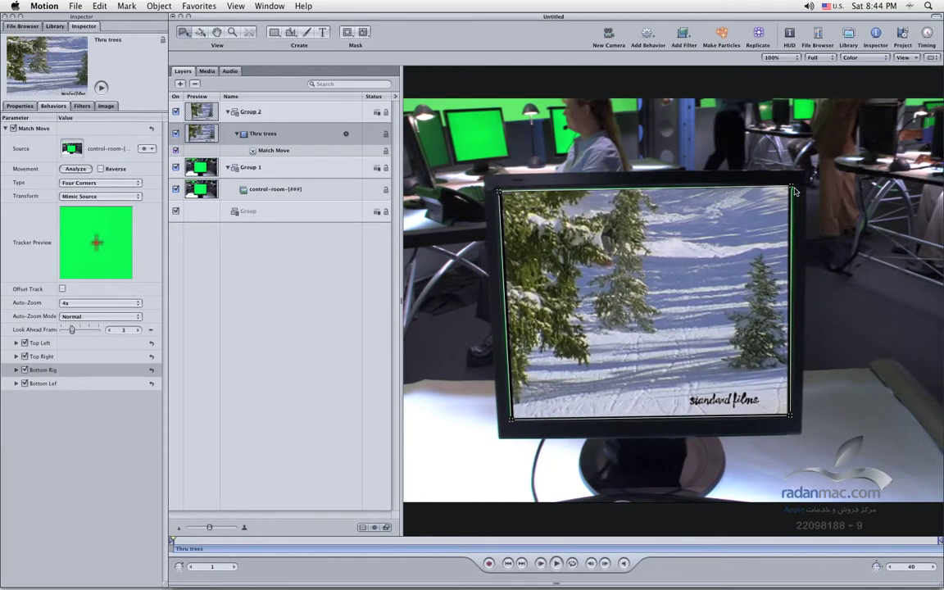
{"action": "left_click_drag", "start_coordinate": [792, 190], "coordinate": [794, 187]}
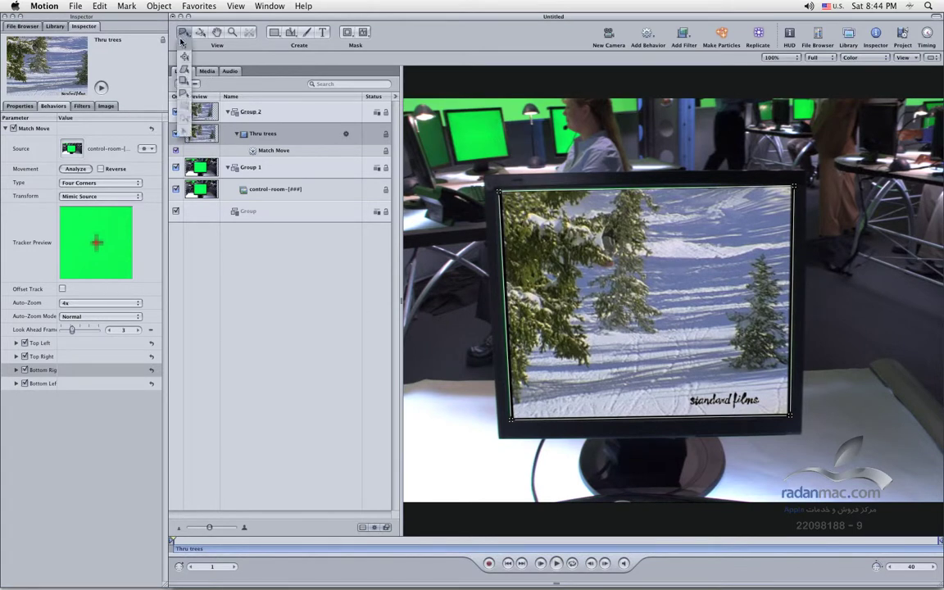
{"action": "left_click_drag", "start_coordinate": [183, 32], "coordinate": [182, 46]}
{"action": "left_click", "coordinate": [287, 291]}
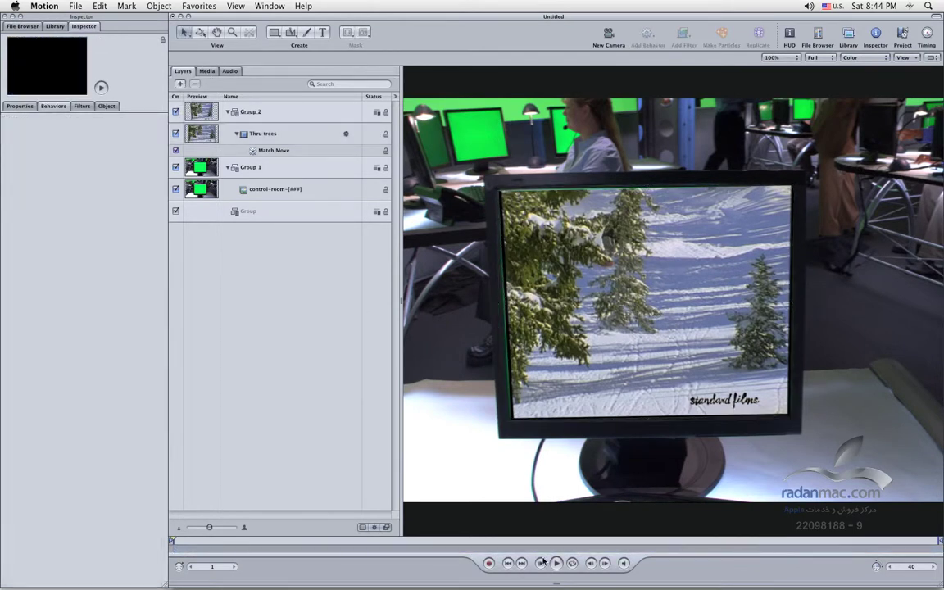
Play the composite to check the clip's fit on the monitor, and return to frame 1
{"action": "left_click", "coordinate": [541, 564]}
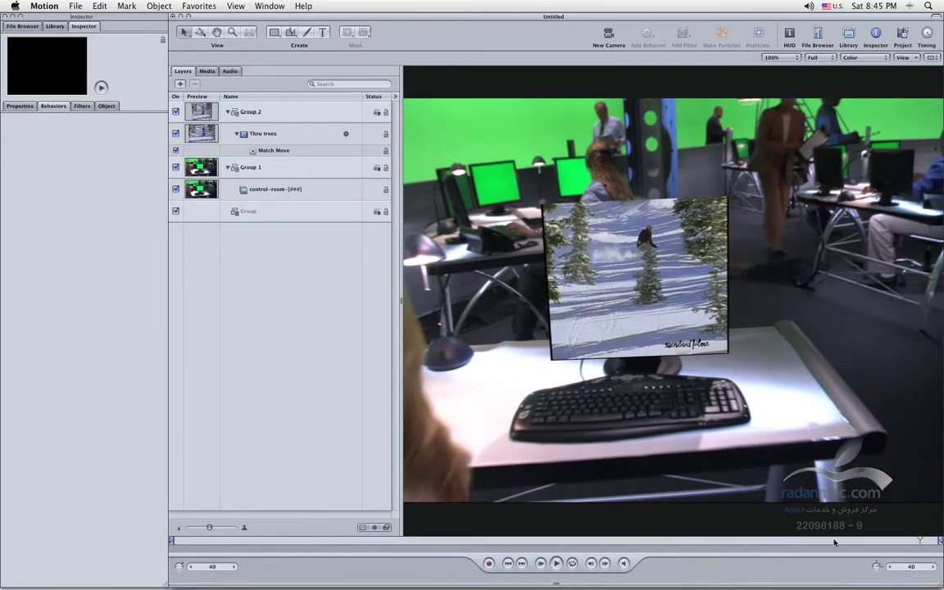
{"action": "key", "text": "space"}
{"action": "left_click_drag", "start_coordinate": [734, 550], "coordinate": [134, 555]}
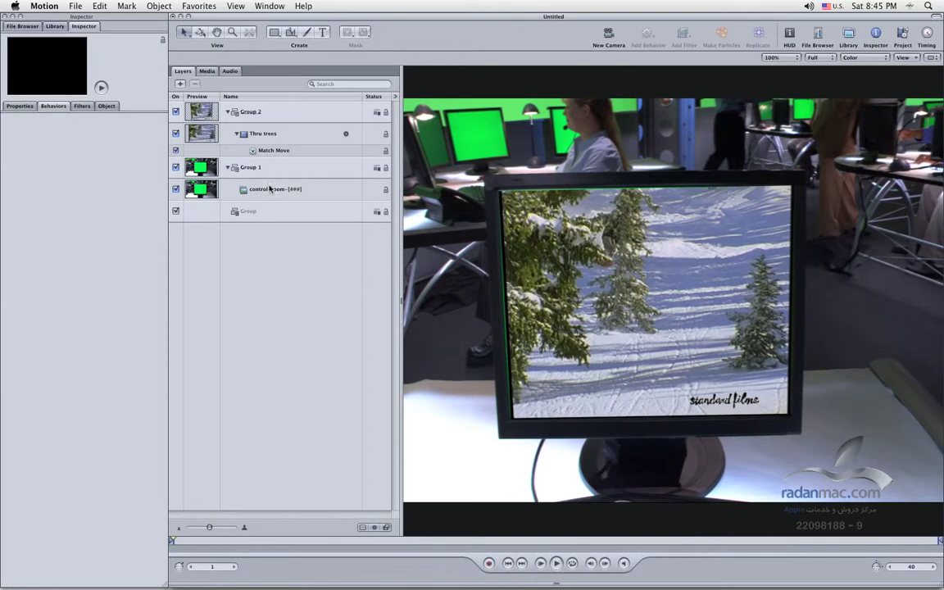
Distort the Thru trees clip at frame 40, fitting its four corners to the monitor's green area
{"action": "left_click", "coordinate": [266, 134]}
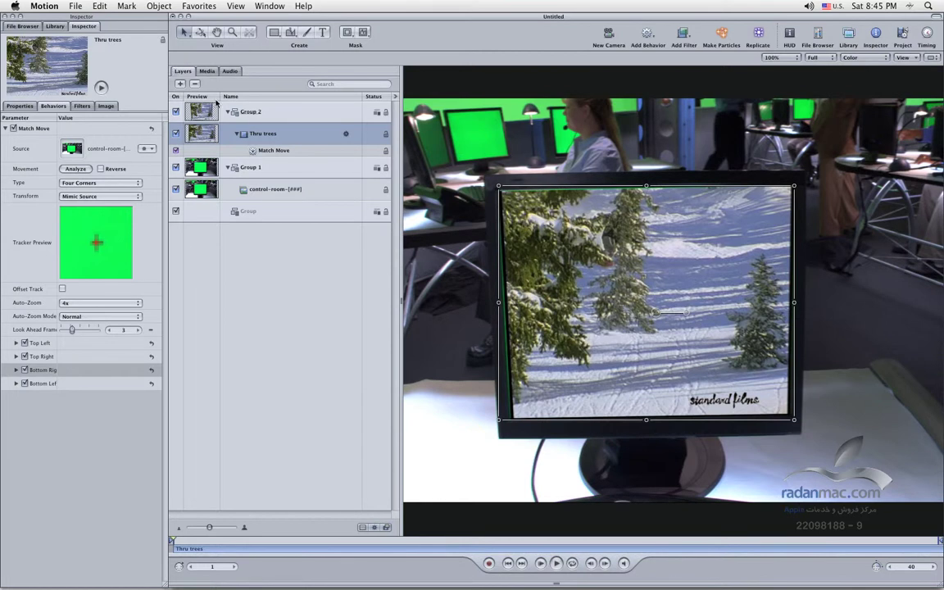
{"action": "left_click_drag", "start_coordinate": [182, 33], "coordinate": [170, 80]}
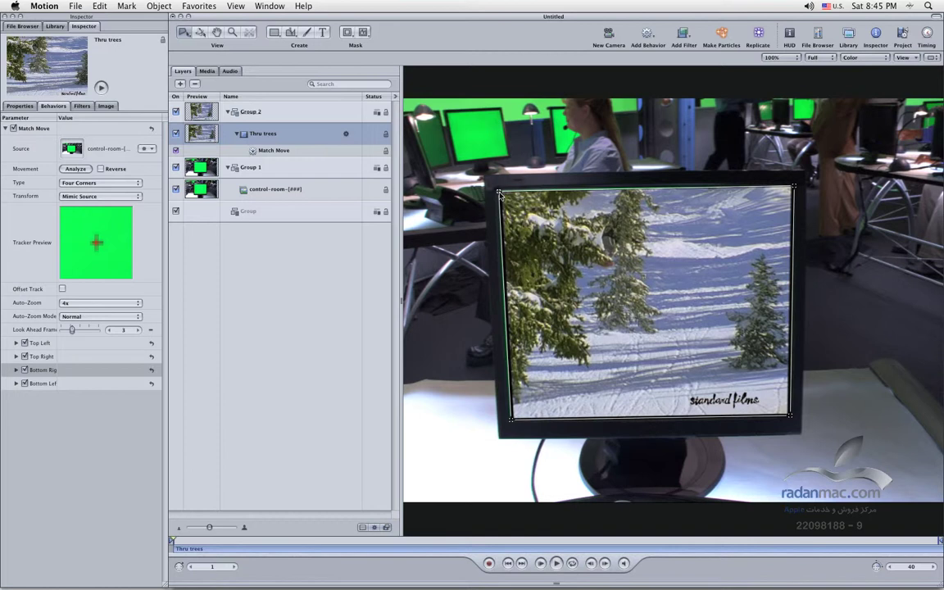
{"action": "left_click", "coordinate": [939, 543]}
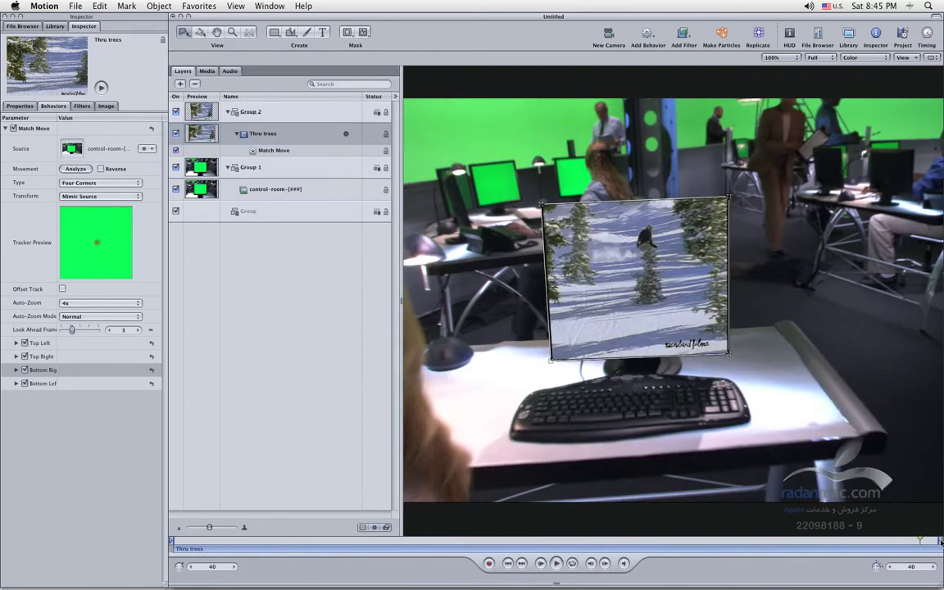
{"action": "left_click_drag", "start_coordinate": [541, 207], "coordinate": [562, 227]}
{"action": "mouse_move", "coordinate": [573, 348]}
{"action": "left_mouse_down"}
{"action": "mouse_move", "coordinate": [509, 316]}
{"action": "mouse_move", "coordinate": [569, 344]}
{"action": "left_mouse_up"}
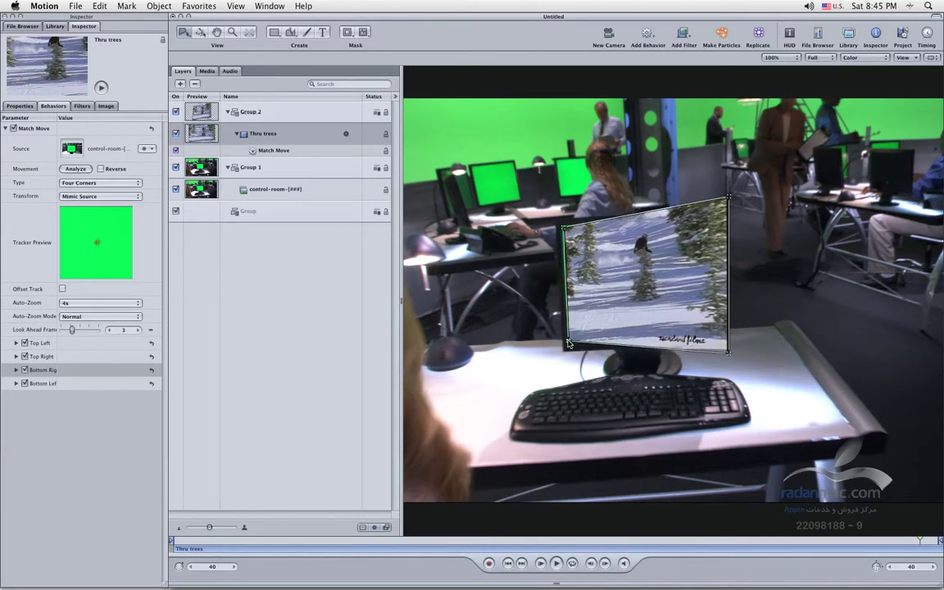
{"action": "left_click_drag", "start_coordinate": [727, 352], "coordinate": [710, 332]}
{"action": "left_click_drag", "start_coordinate": [728, 199], "coordinate": [708, 221]}
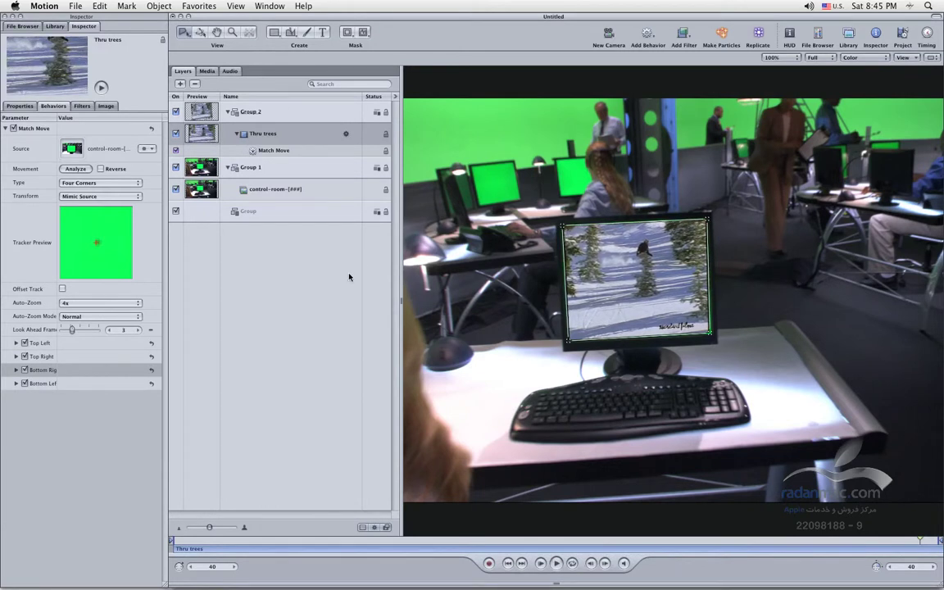
{"action": "left_click", "coordinate": [306, 289]}
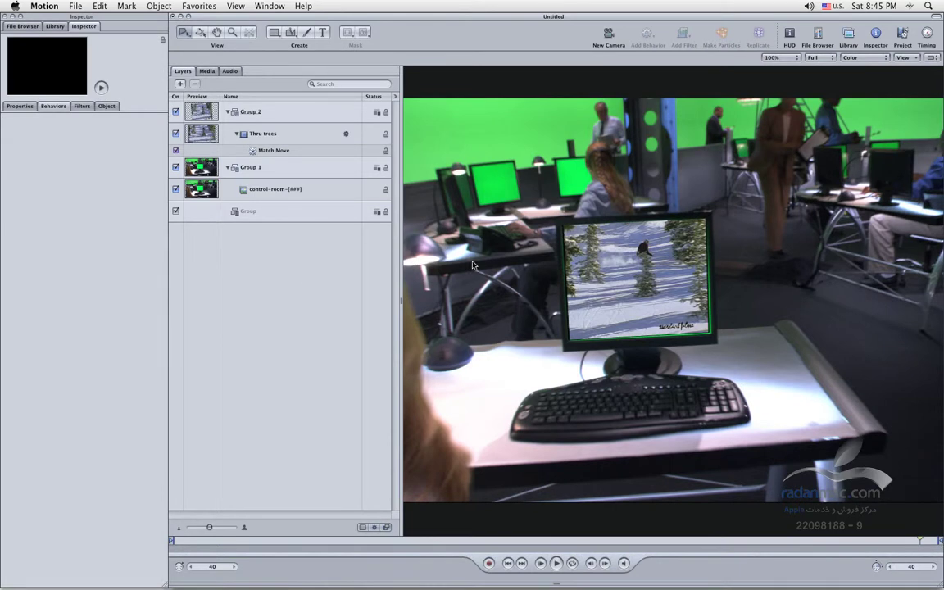
Select the Match Move behavior on the Thru trees layer
{"action": "left_click", "coordinate": [269, 152]}
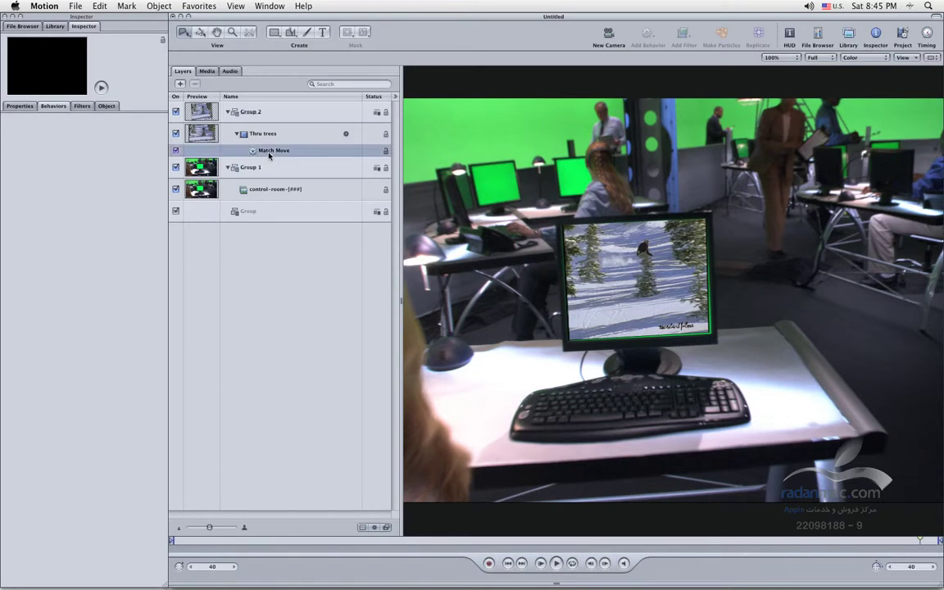